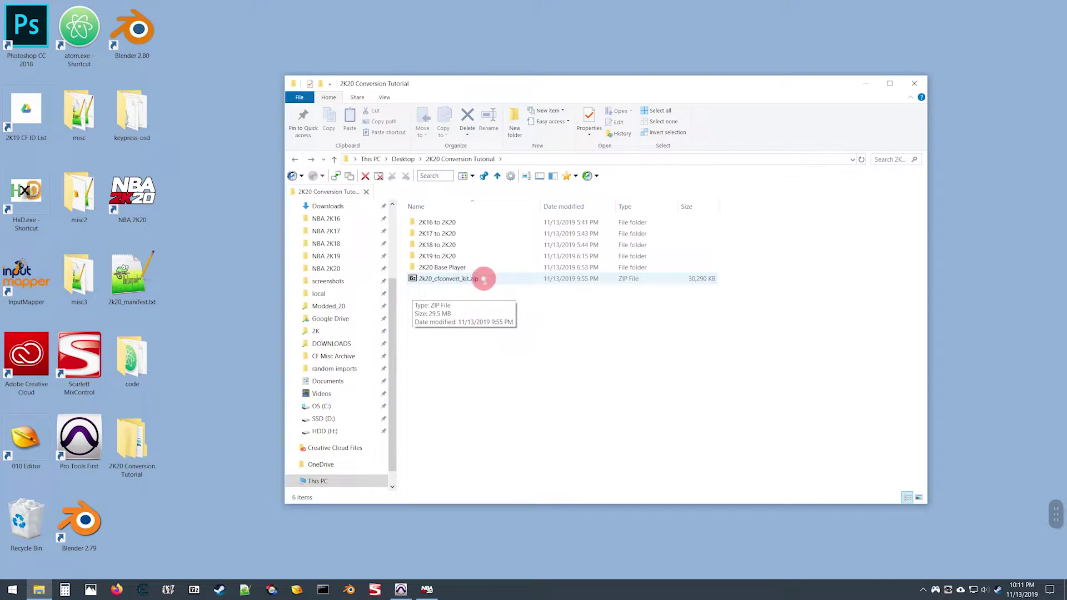
Open 2k20_cfconvert_kit.zip in 7-Zip File Manager and bring up its Extract dialog from the parent folder
{"action": "right_click", "coordinate": [413, 278]}
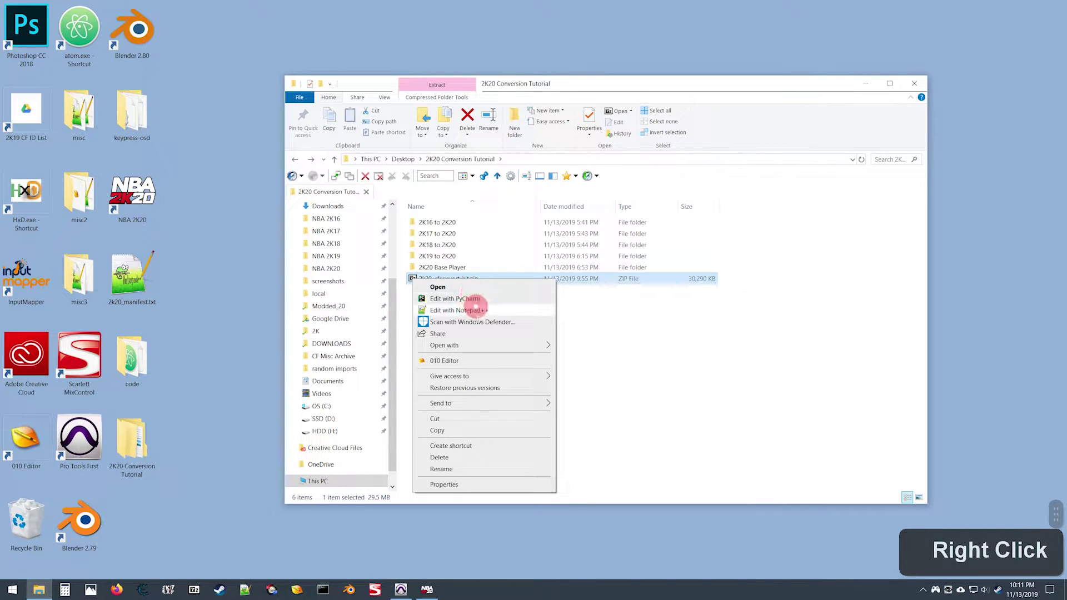
{"action": "mouse_move", "coordinate": [476, 345]}
{"action": "left_click", "coordinate": [564, 346]}
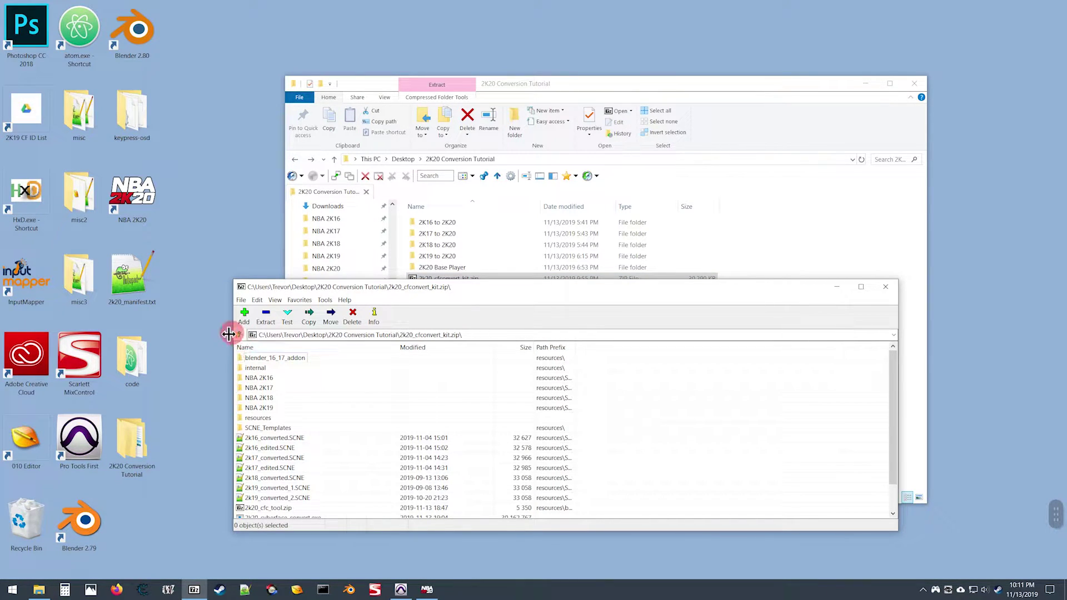
{"action": "left_click", "coordinate": [240, 335]}
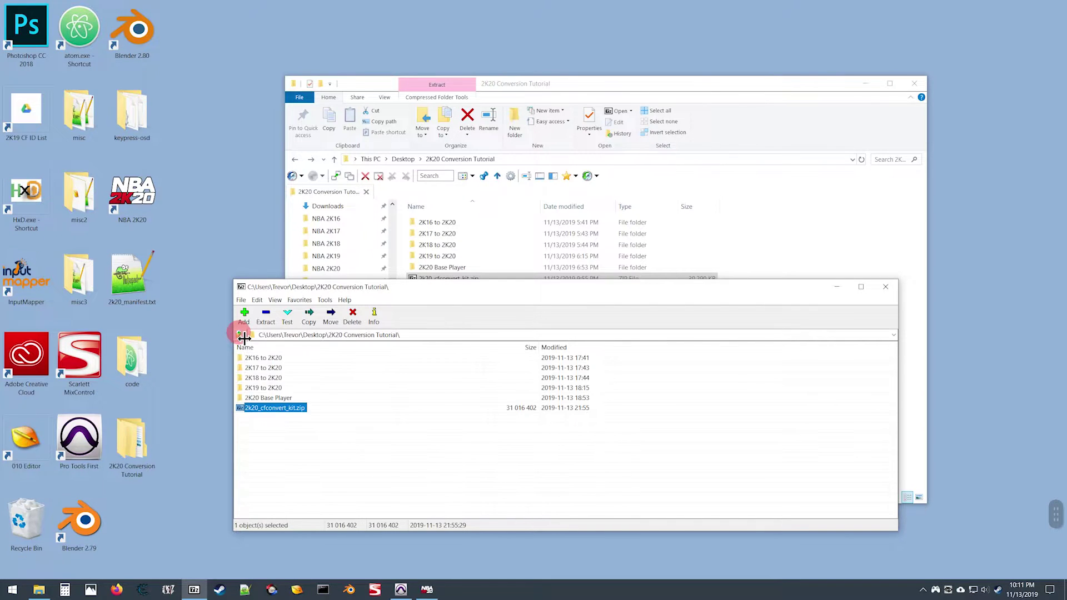
{"action": "left_click", "coordinate": [261, 433]}
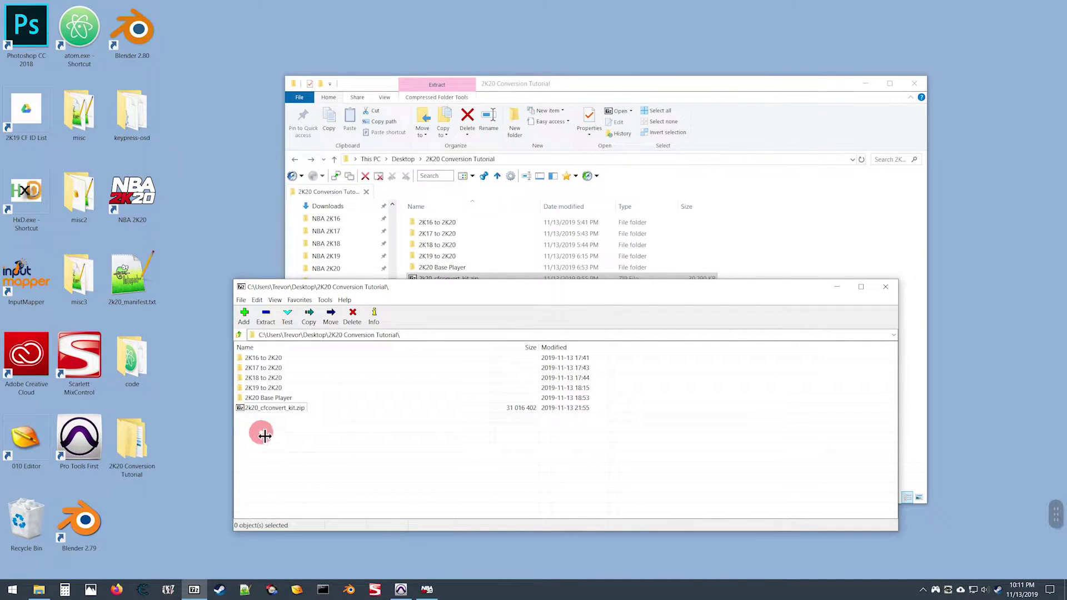
{"action": "left_click", "coordinate": [247, 410]}
{"action": "left_click_drag", "start_coordinate": [255, 416], "coordinate": [299, 431]}
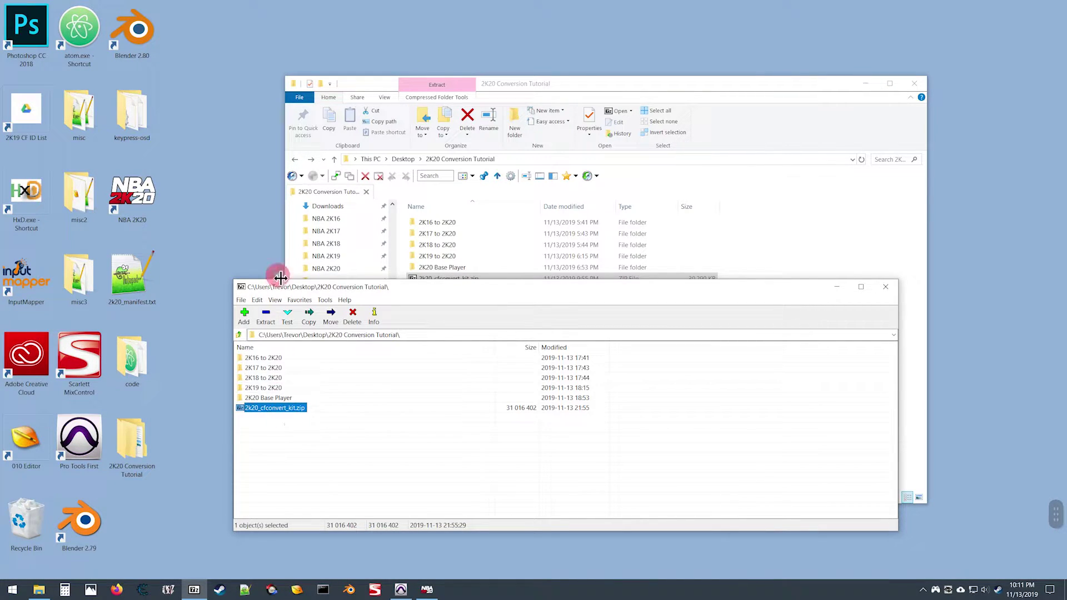
{"action": "left_click", "coordinate": [266, 316]}
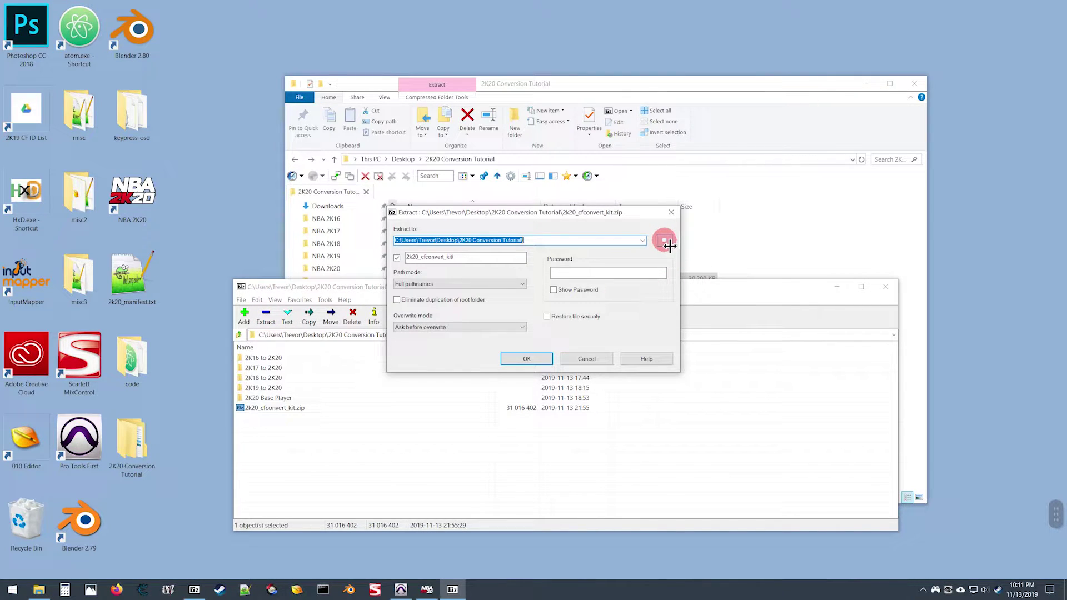
Extract the archive into a 2k20_cfconvert_kit subfolder of the user's home folder
{"action": "left_click", "coordinate": [669, 245]}
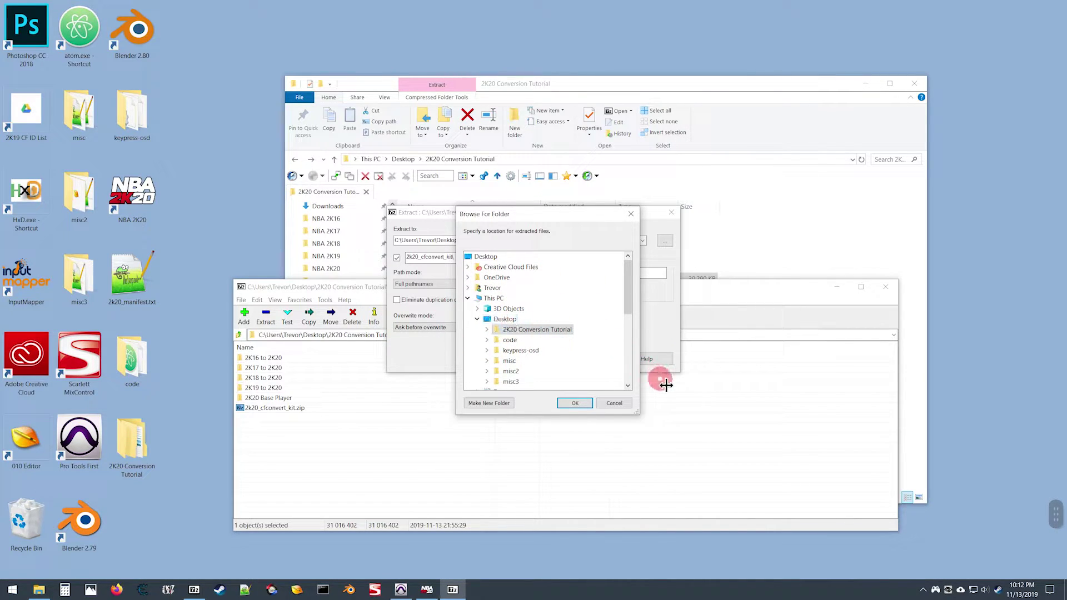
{"action": "double_click", "coordinate": [496, 288]}
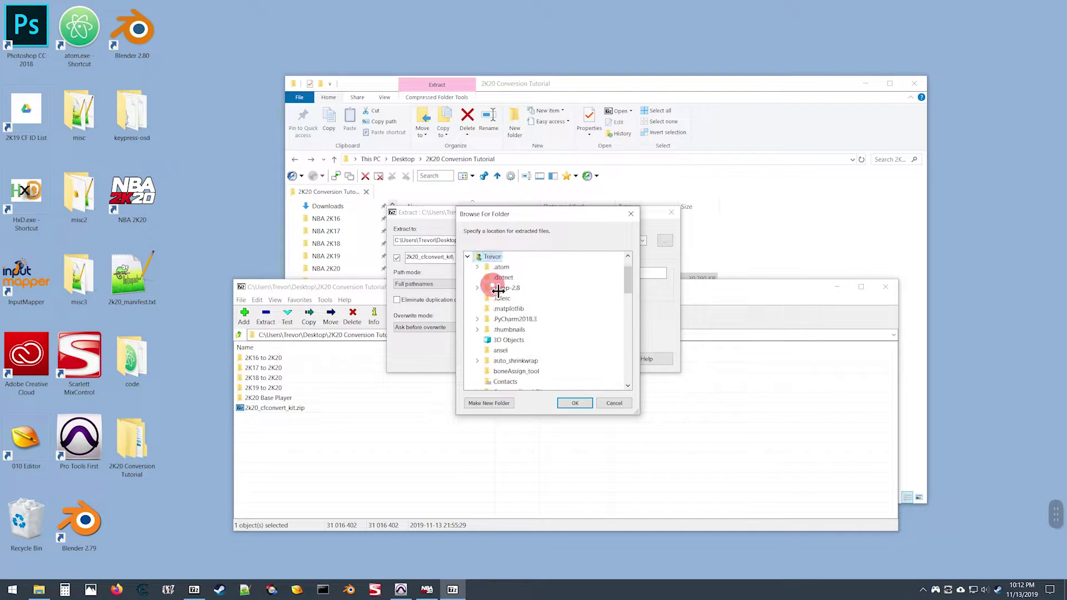
{"action": "left_click", "coordinate": [577, 408]}
{"action": "left_click", "coordinate": [520, 357]}
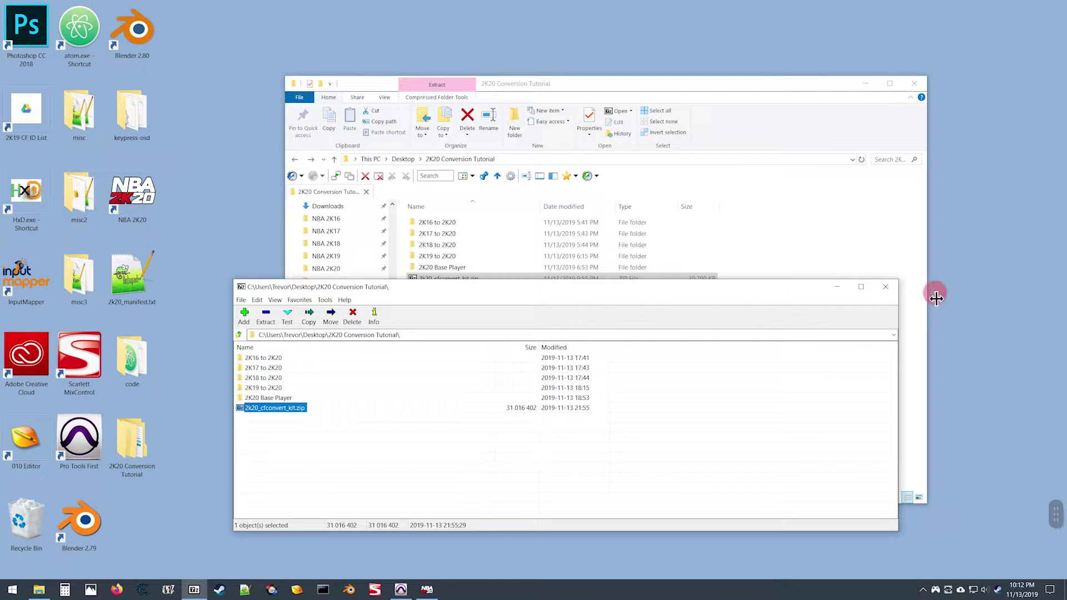
{"action": "left_click", "coordinate": [887, 289]}
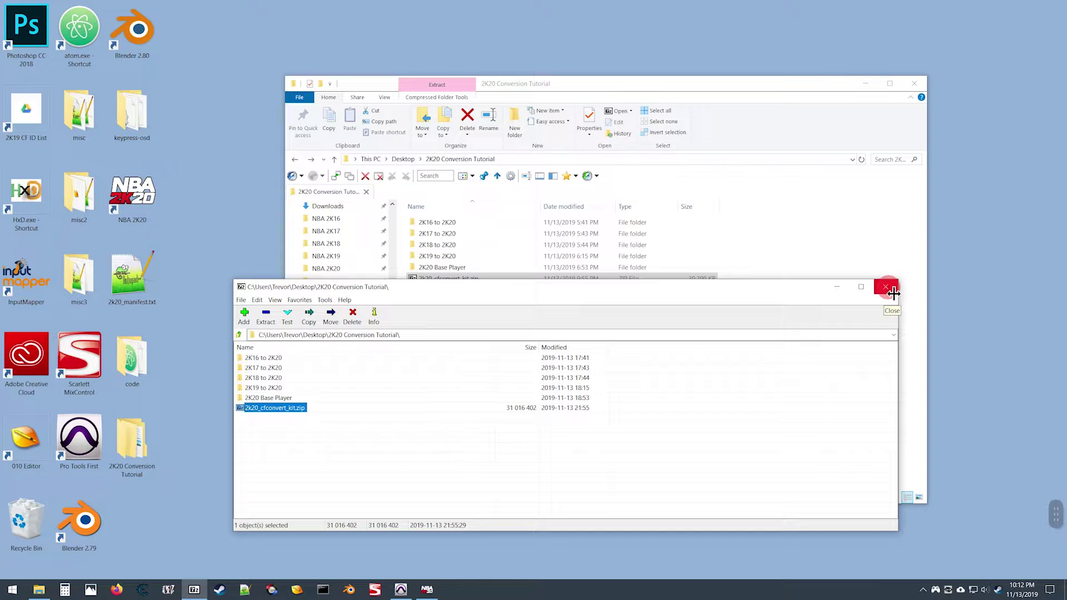
Close 7-Zip and open the user's home folder from Quick access in a new Explorer tab
{"action": "left_click", "coordinate": [893, 293]}
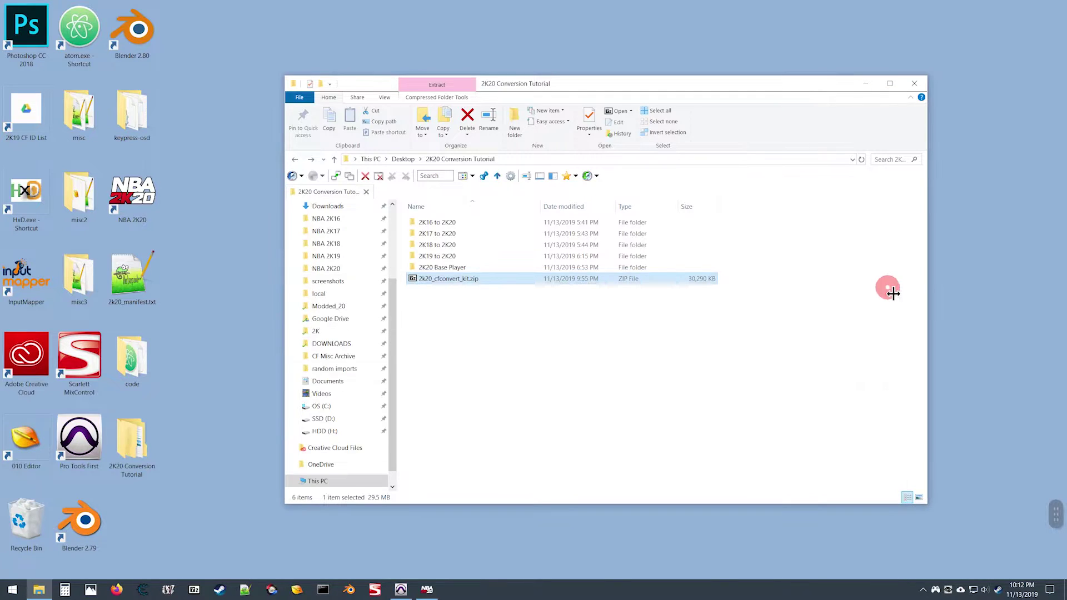
{"action": "left_click", "coordinate": [442, 344]}
{"action": "scroll", "coordinate": [326, 245], "scroll_direction": "up", "scroll_amount": 3}
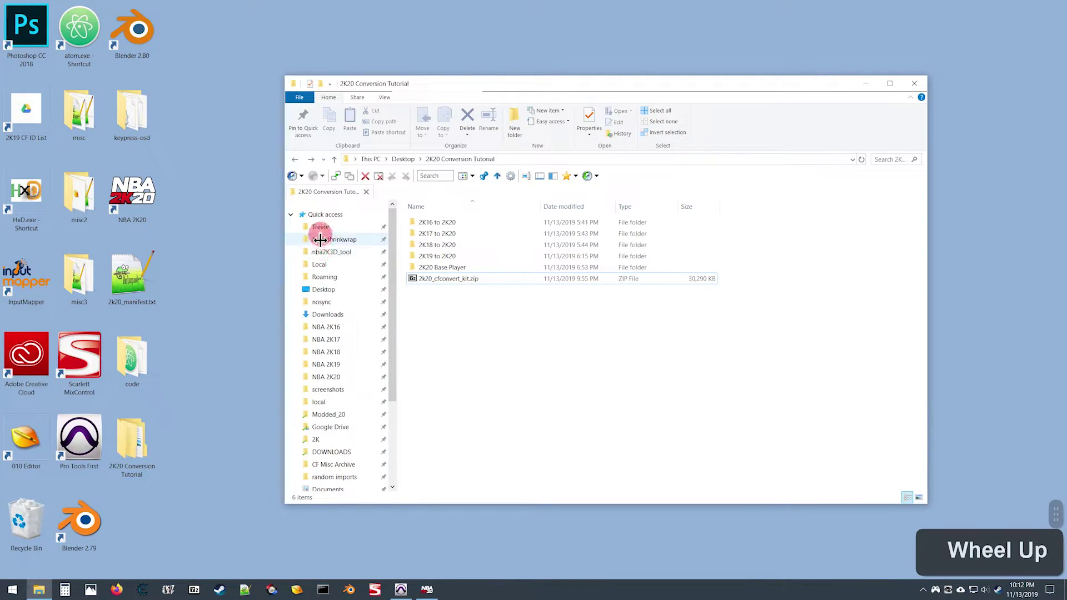
{"action": "middle_click", "coordinate": [320, 234]}
{"action": "scroll", "coordinate": [321, 233], "scroll_direction": "down", "scroll_amount": 1}
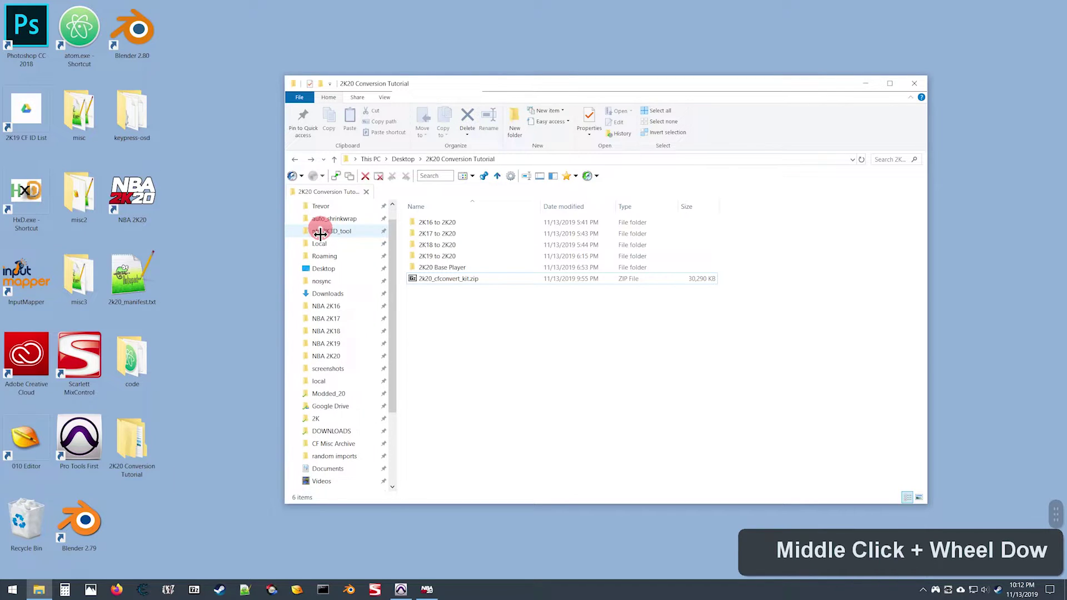
{"action": "scroll", "coordinate": [323, 233], "scroll_direction": "up", "scroll_amount": 1}
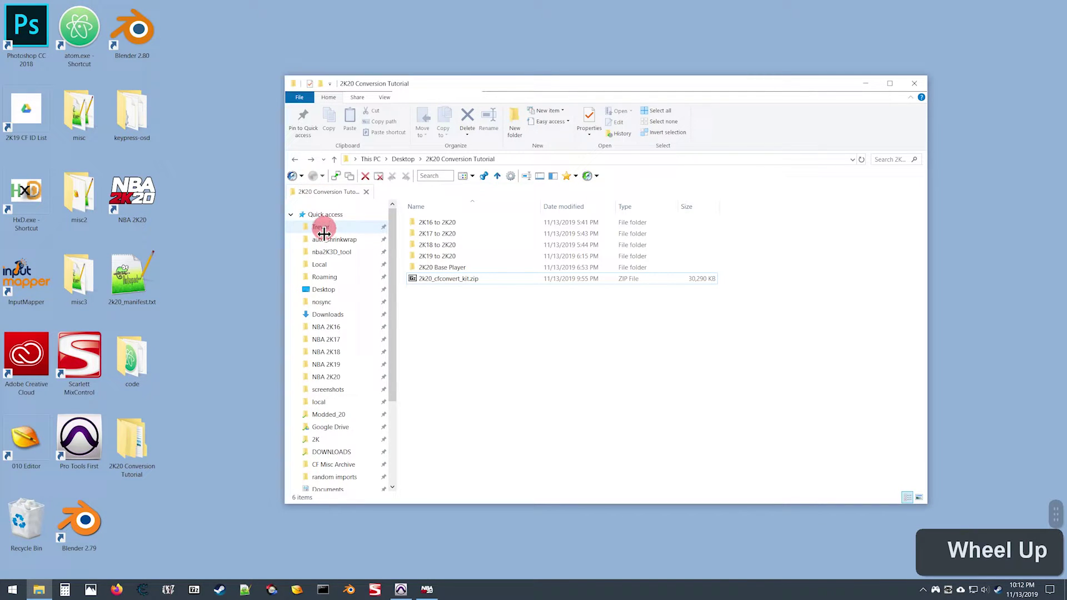
{"action": "middle_click", "coordinate": [322, 227]}
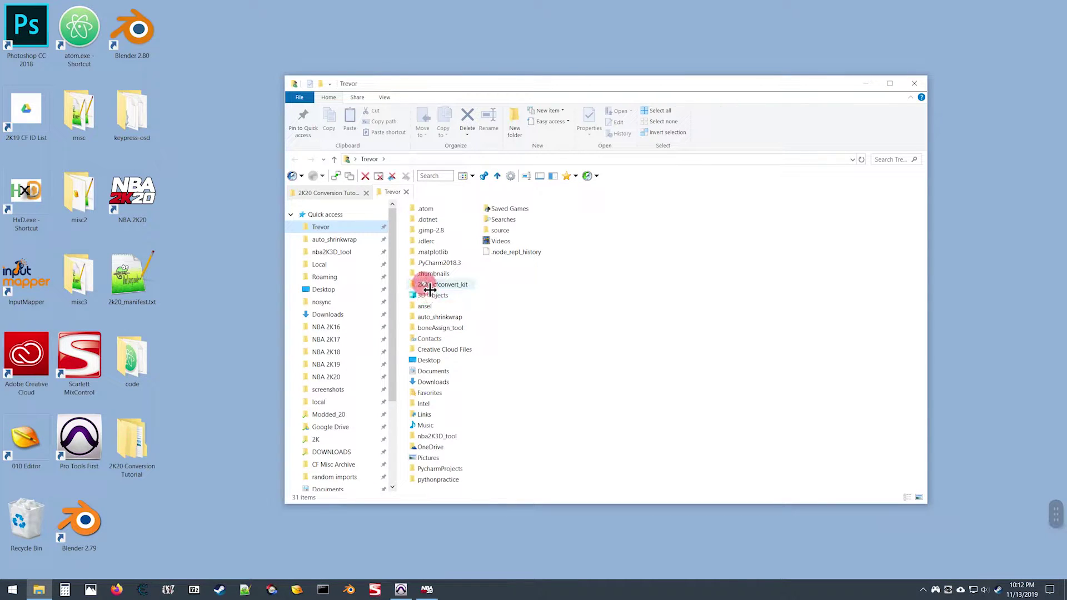
{"action": "mouse_move", "coordinate": [467, 287]}
{"action": "left_click_drag", "start_coordinate": [463, 291], "coordinate": [419, 300]}
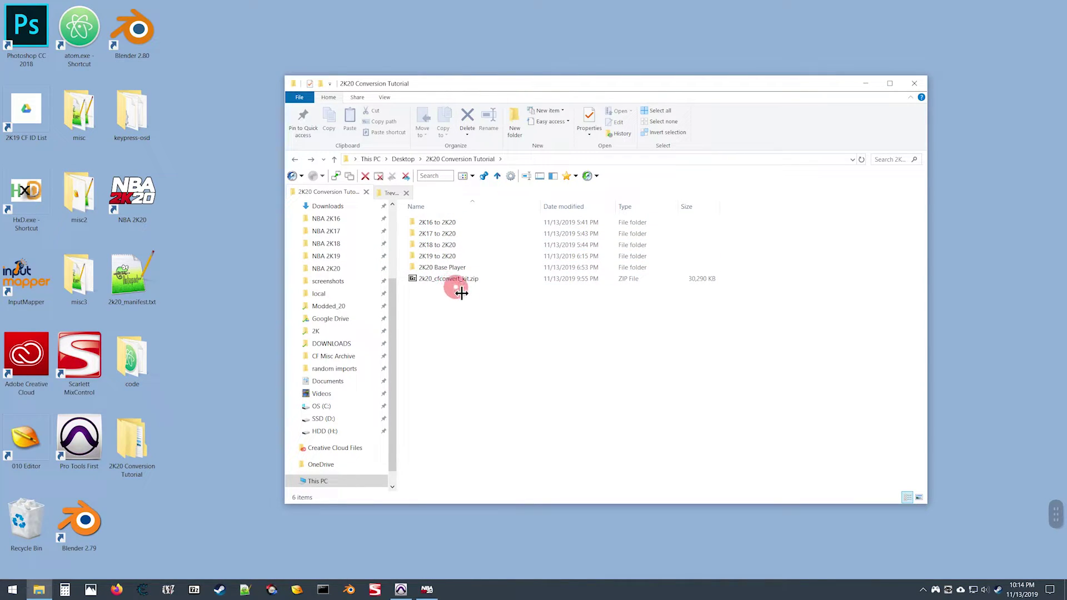
View the extracted 2k20_cfconvert_kit folder in the home-folder tab, then return to the 2K20 Conversion Tutorial tab
{"action": "left_click", "coordinate": [397, 199]}
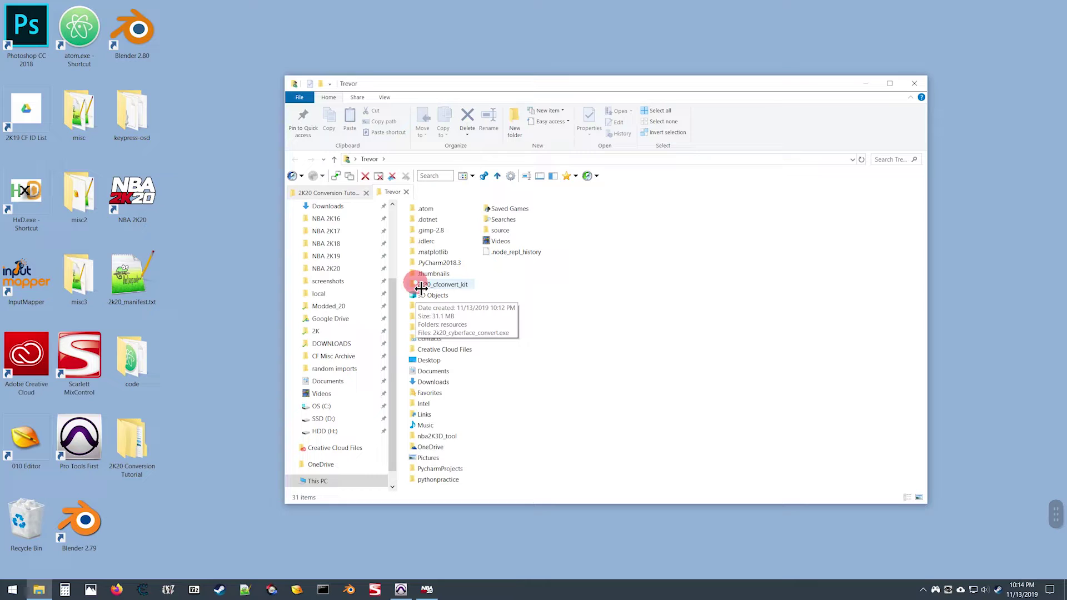
{"action": "double_click", "coordinate": [421, 285]}
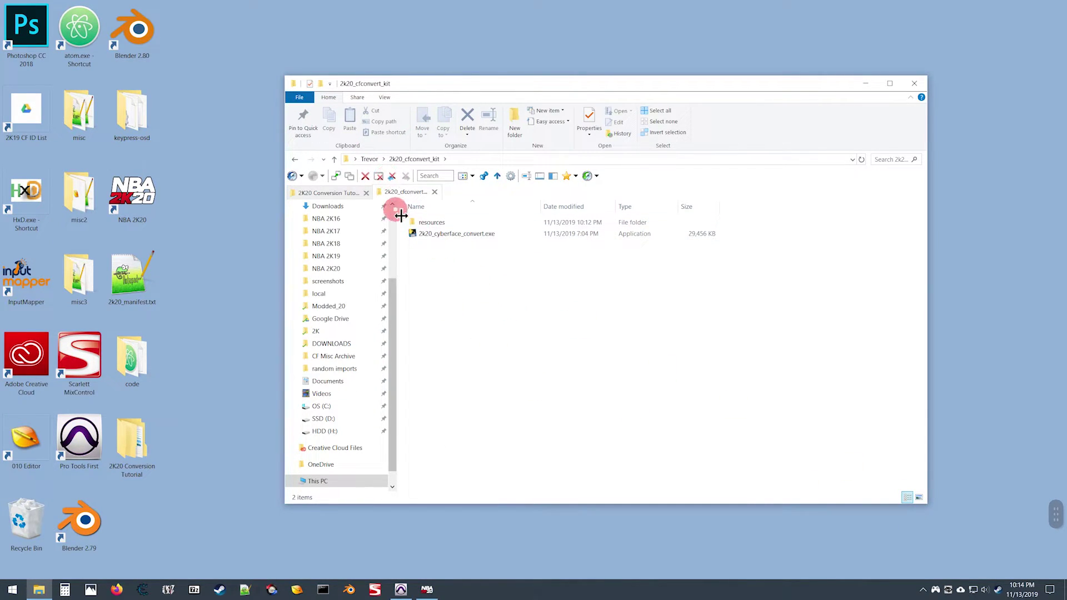
{"action": "left_click", "coordinate": [334, 195]}
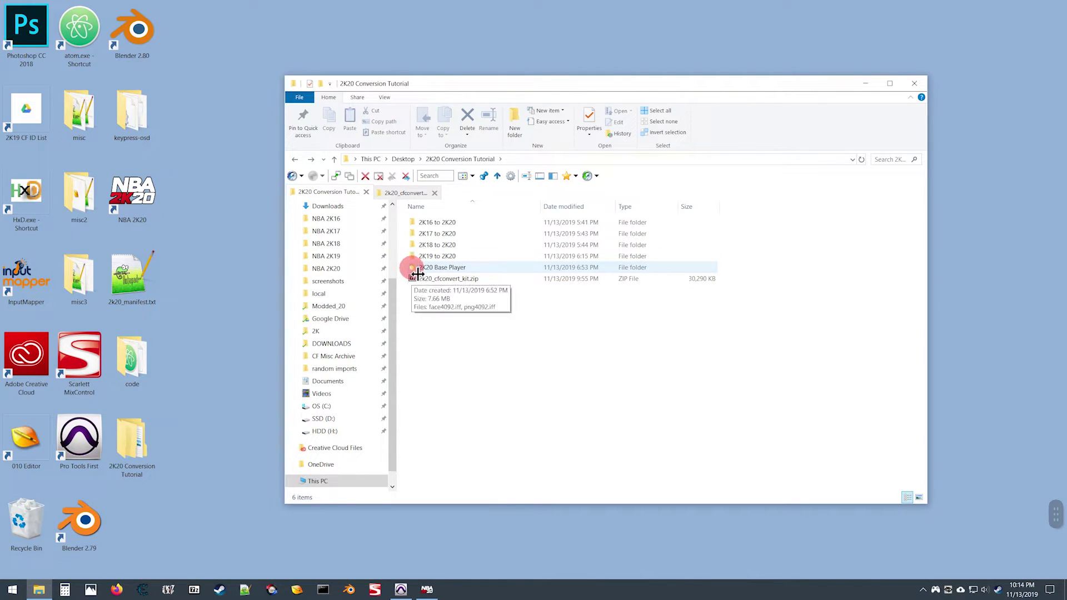
Open png4092.iff from the 2K20 Base Player folder in 7-Zip, placed below the Explorer window
{"action": "left_click", "coordinate": [417, 272]}
{"action": "double_click", "coordinate": [418, 273]}
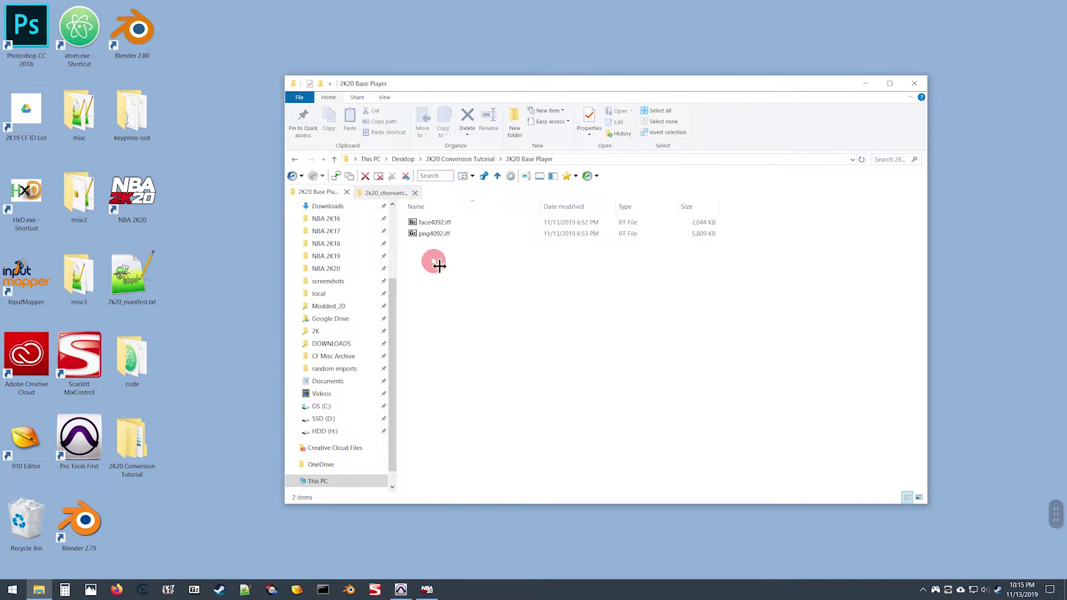
{"action": "left_click", "coordinate": [419, 237]}
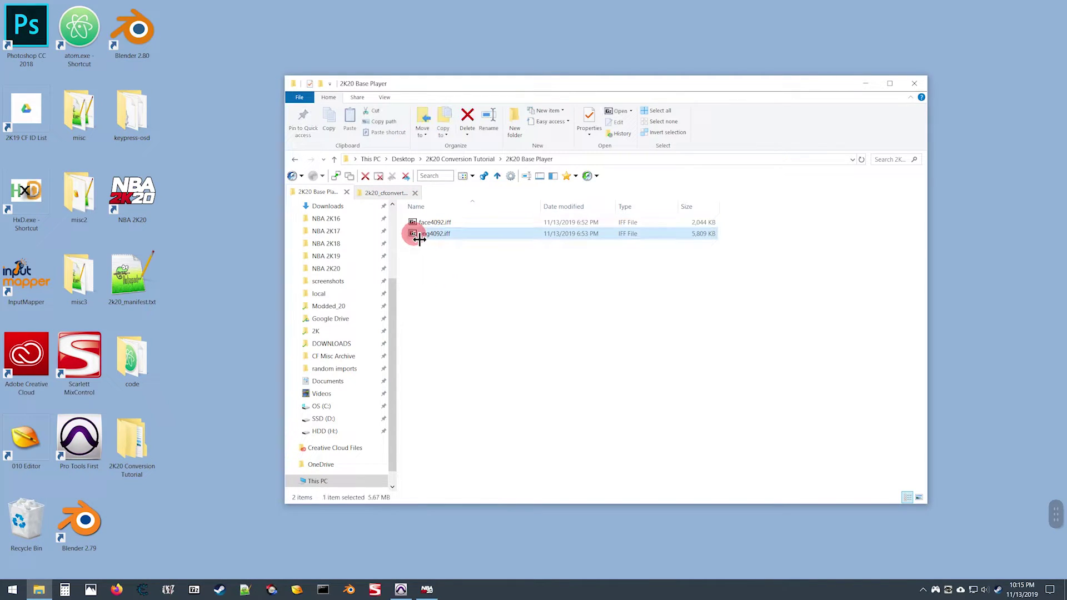
{"action": "double_click", "coordinate": [419, 236]}
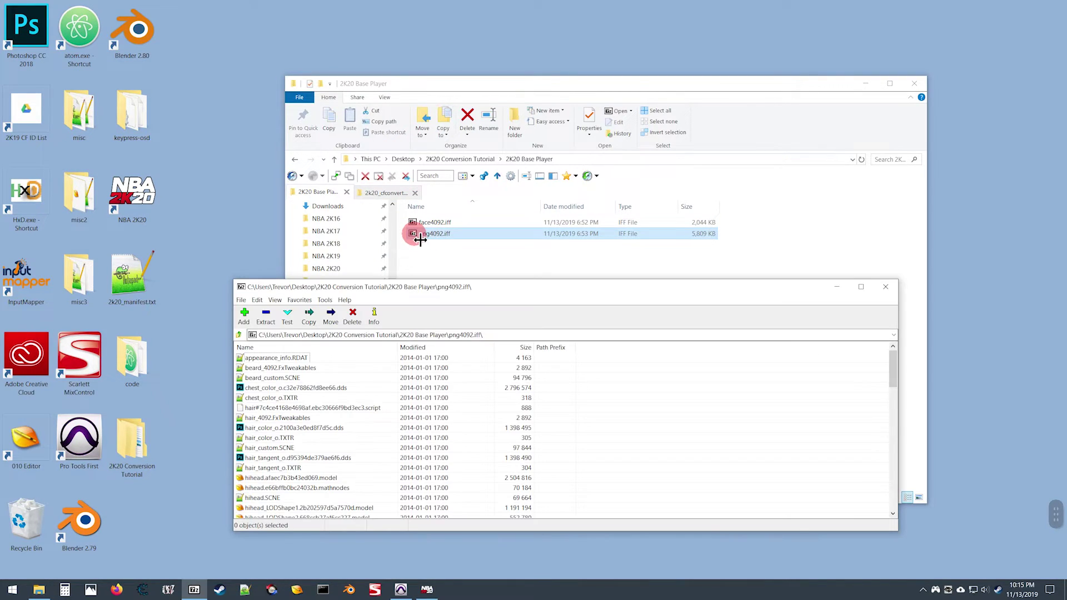
{"action": "left_click", "coordinate": [387, 195]}
{"action": "left_click_drag", "start_coordinate": [273, 289], "coordinate": [278, 321]}
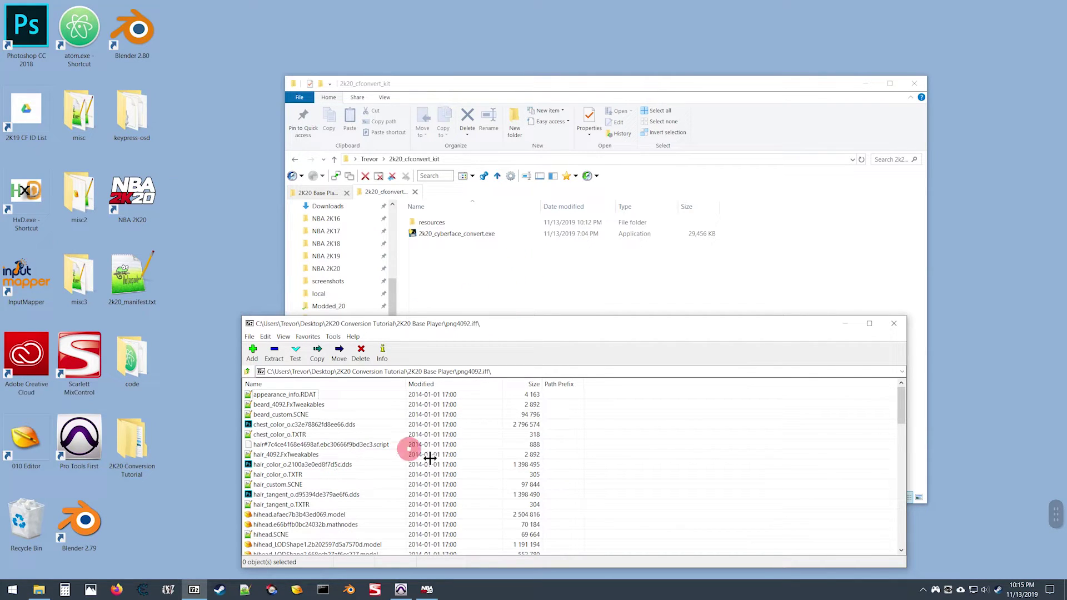
Browse the png4092.iff listing and sort it by size, largest first
{"action": "scroll", "coordinate": [277, 469], "scroll_direction": "down", "scroll_amount": 4}
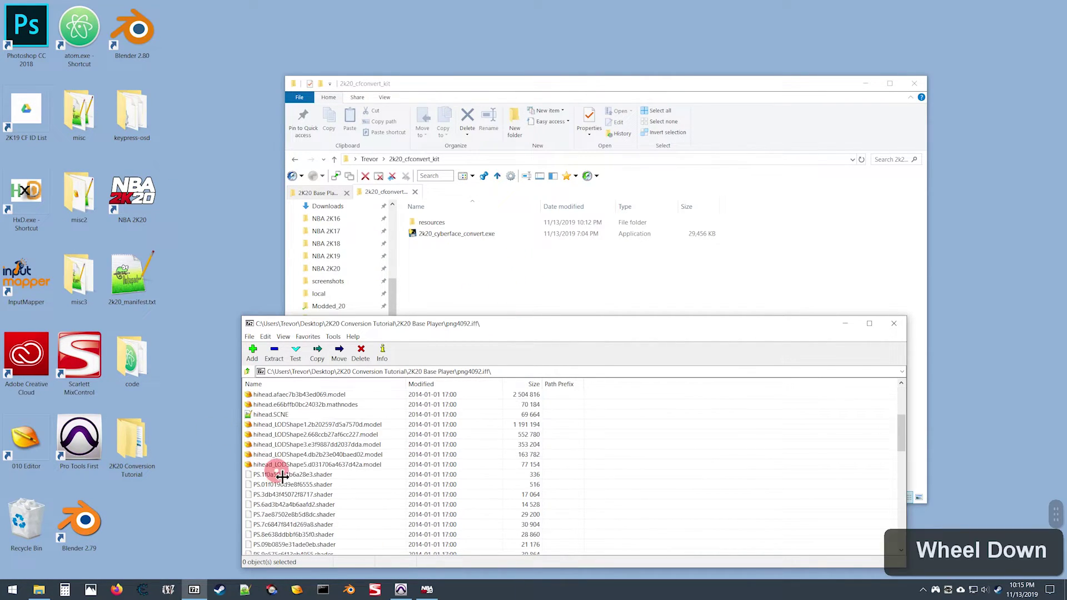
{"action": "scroll", "coordinate": [311, 475], "scroll_direction": "down", "scroll_amount": 6}
{"action": "scroll", "coordinate": [339, 493], "scroll_direction": "up", "scroll_amount": 1}
{"action": "scroll", "coordinate": [325, 495], "scroll_direction": "down", "scroll_amount": 2}
{"action": "scroll", "coordinate": [334, 492], "scroll_direction": "up", "scroll_amount": 5}
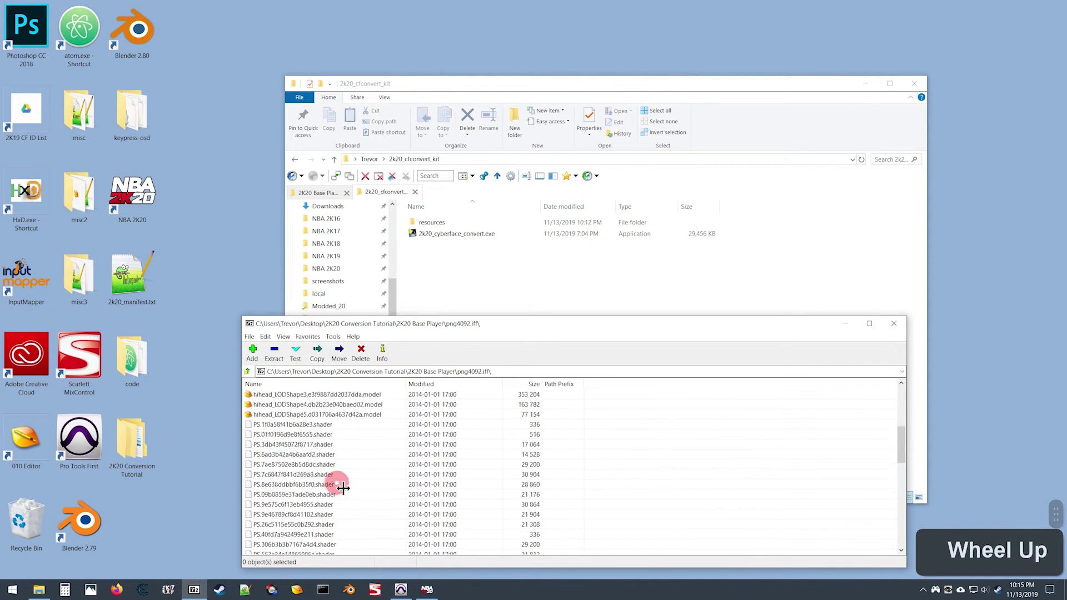
{"action": "scroll", "coordinate": [342, 488], "scroll_direction": "up", "scroll_amount": 5}
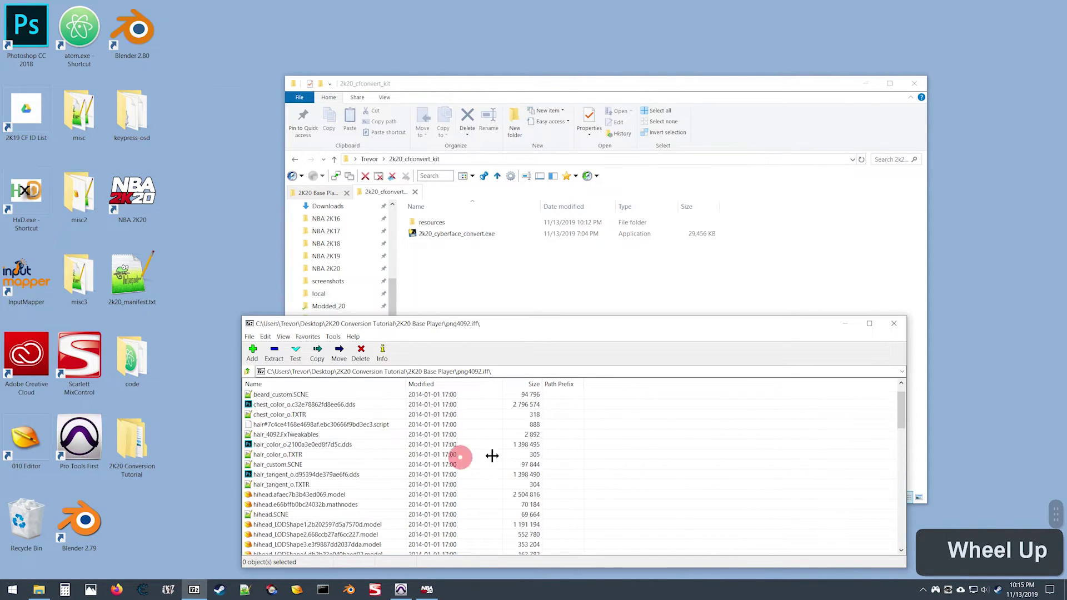
{"action": "left_click", "coordinate": [532, 385]}
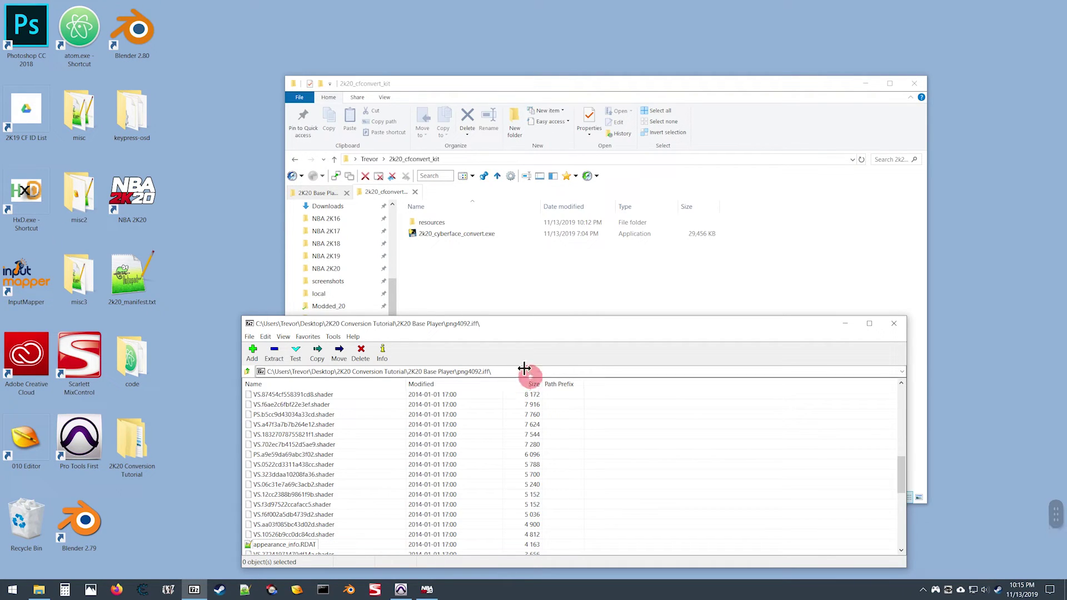
{"action": "scroll", "coordinate": [520, 414], "scroll_direction": "up", "scroll_amount": 1}
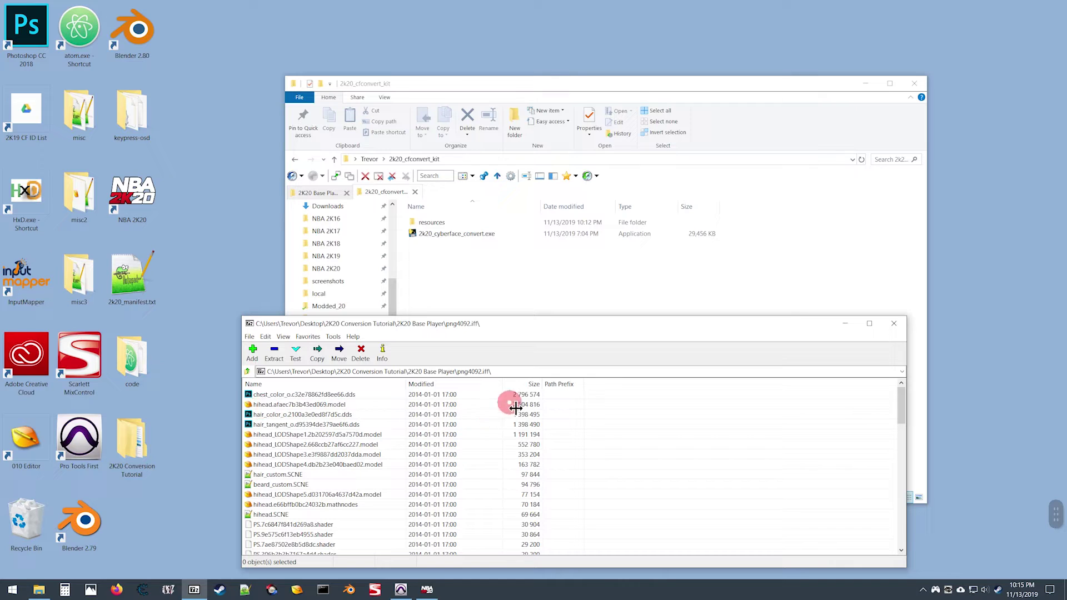
Select hihead.afaec7b3b43ed069.model and hihead.SCNE and drag them into the 2k20_cfconvert_kit folder
{"action": "left_click", "coordinate": [253, 407]}
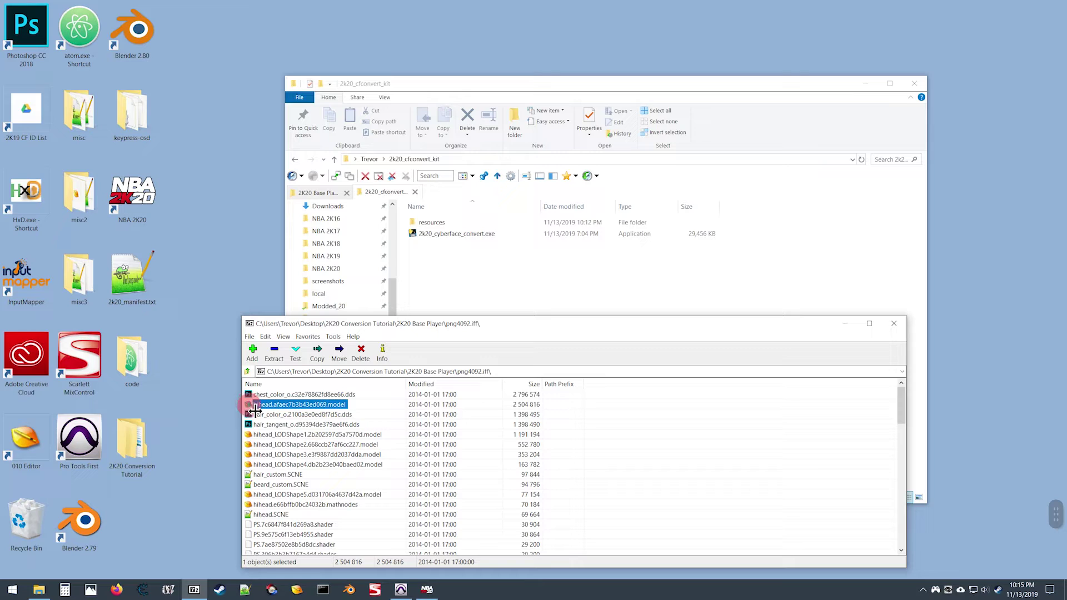
{"action": "mouse_move", "coordinate": [254, 409]}
{"action": "left_mouse_down"}
{"action": "mouse_move", "coordinate": [256, 569]}
{"action": "mouse_move", "coordinate": [253, 518]}
{"action": "left_mouse_up"}
{"action": "left_click", "coordinate": [253, 516], "text": "ctrl"}
{"action": "mouse_move", "coordinate": [418, 381]}
{"action": "left_mouse_down", "text": "ctrl"}
{"action": "mouse_move", "coordinate": [310, 408]}
{"action": "mouse_move", "coordinate": [374, 346]}
{"action": "mouse_move", "coordinate": [426, 246]}
{"action": "mouse_move", "coordinate": [427, 260]}
{"action": "mouse_move", "coordinate": [1036, 552]}
{"action": "mouse_move", "coordinate": [689, 485]}
{"action": "mouse_move", "coordinate": [502, 283]}
{"action": "mouse_move", "coordinate": [447, 309]}
{"action": "mouse_move", "coordinate": [491, 308]}
{"action": "mouse_move", "coordinate": [466, 335]}
{"action": "mouse_move", "coordinate": [450, 326]}
{"action": "left_mouse_up", "text": "ctrl"}
{"action": "left_click", "coordinate": [447, 325]}
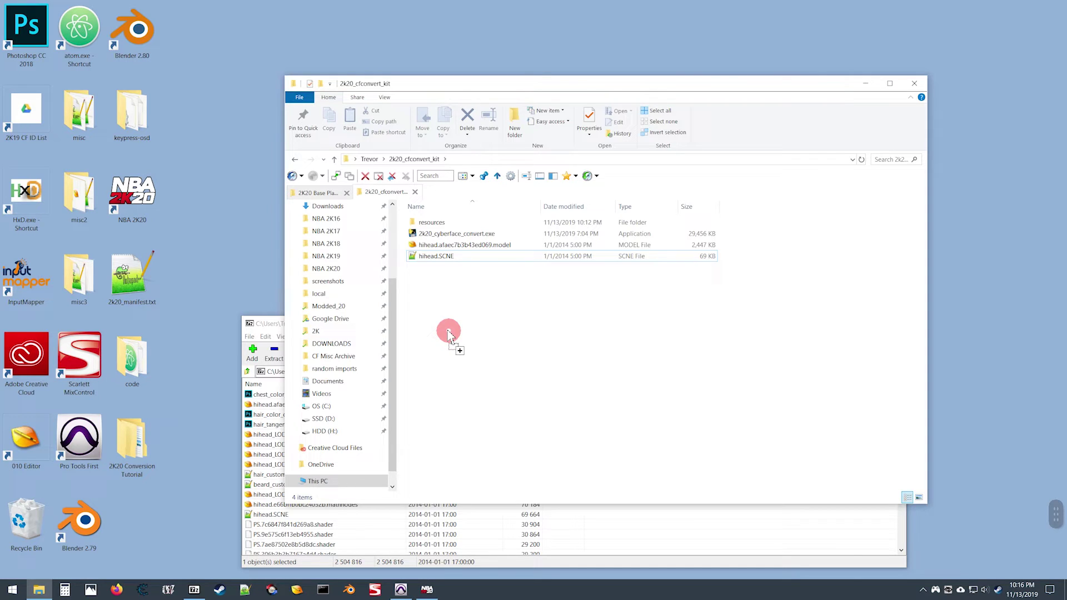
{"action": "left_click_drag", "start_coordinate": [449, 333], "coordinate": [414, 253]}
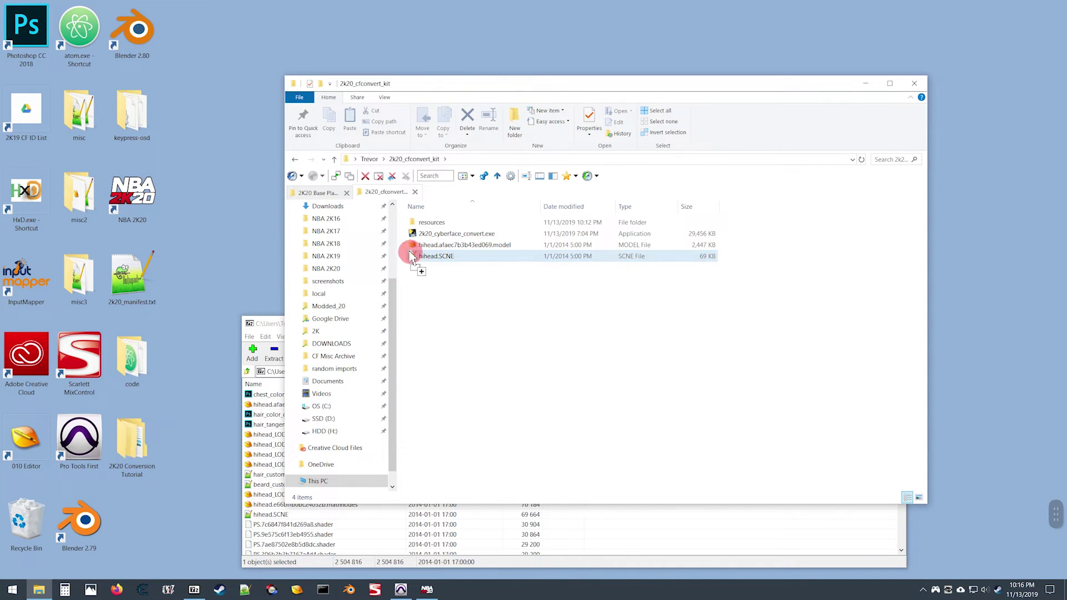
Open hihead.SCNE in Notepad++, search for 'binary', and select line 1238 after the hihead model reference
{"action": "double_click", "coordinate": [414, 255]}
{"action": "left_click_drag", "start_coordinate": [734, 564], "coordinate": [114, 178]}
{"action": "key", "text": "ctrl+f"}
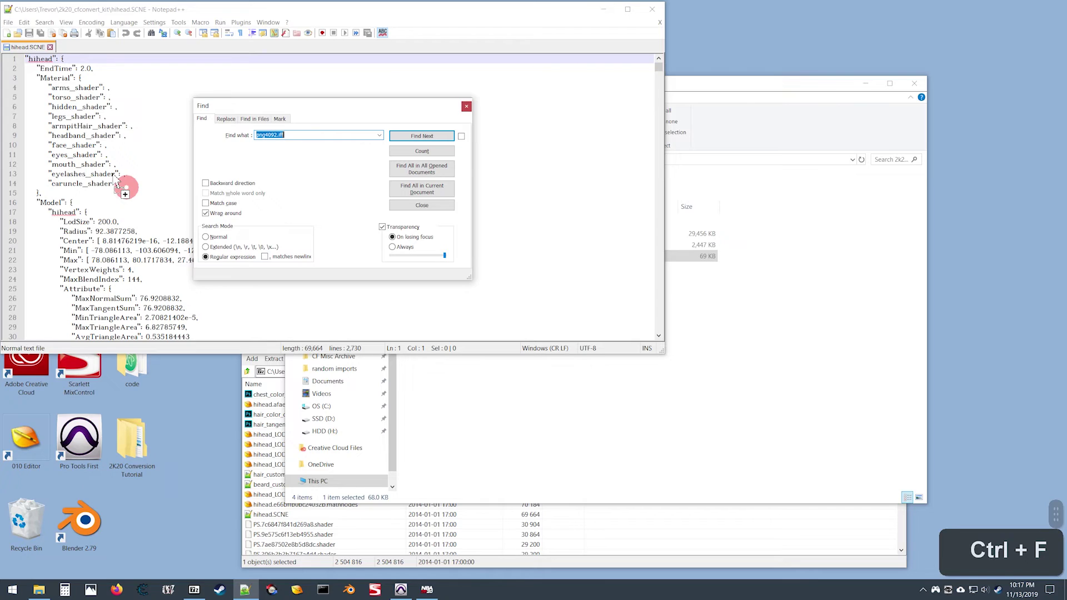
{"action": "type", "text": "binary"}
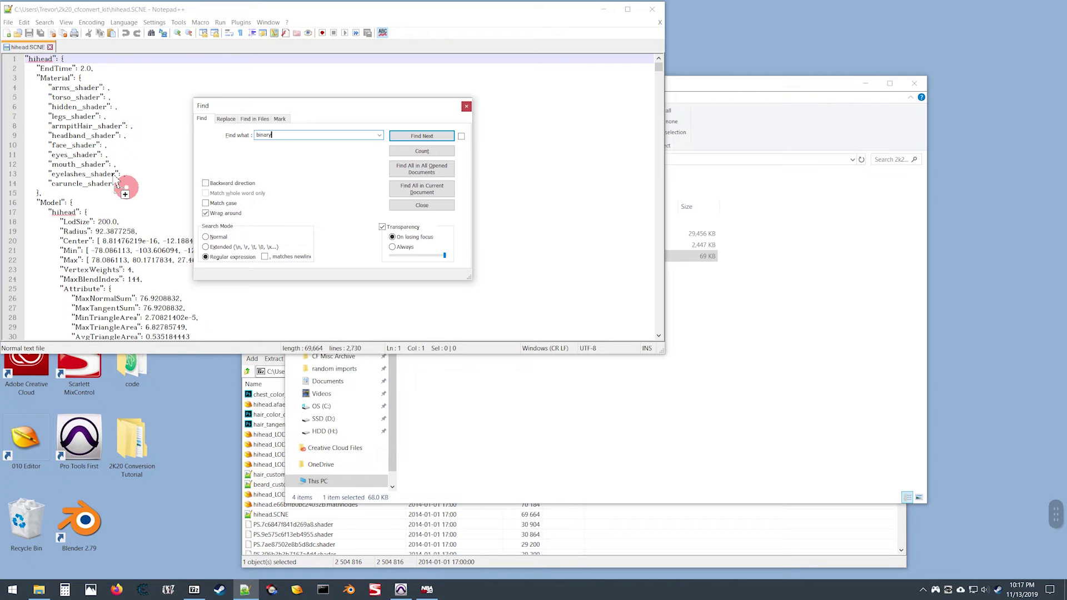
{"action": "key", "text": "Return"}
{"action": "key", "text": "Escape"}
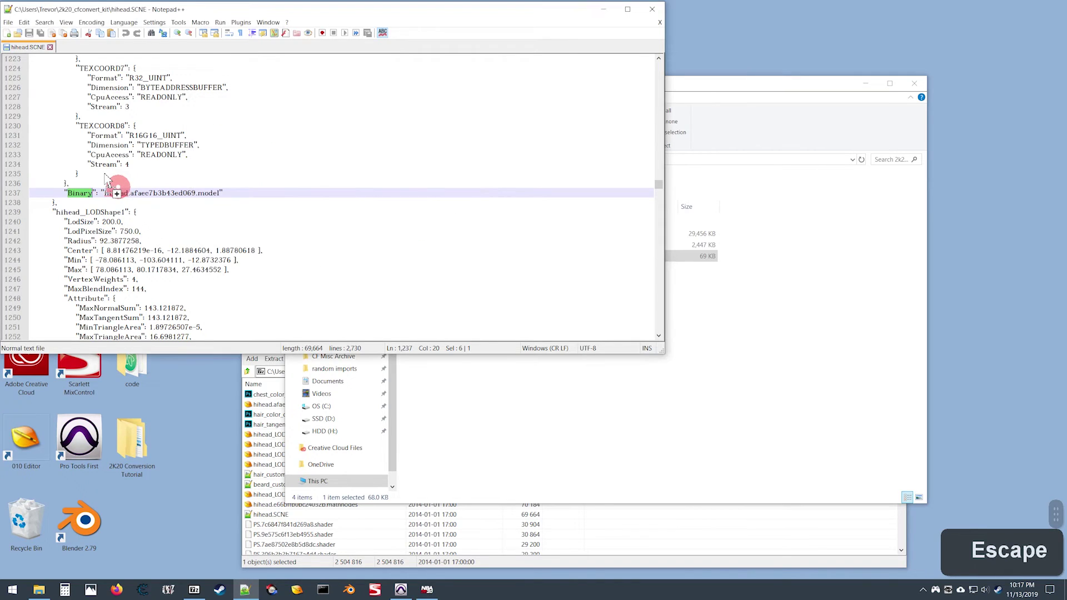
{"action": "left_click", "coordinate": [10, 204]}
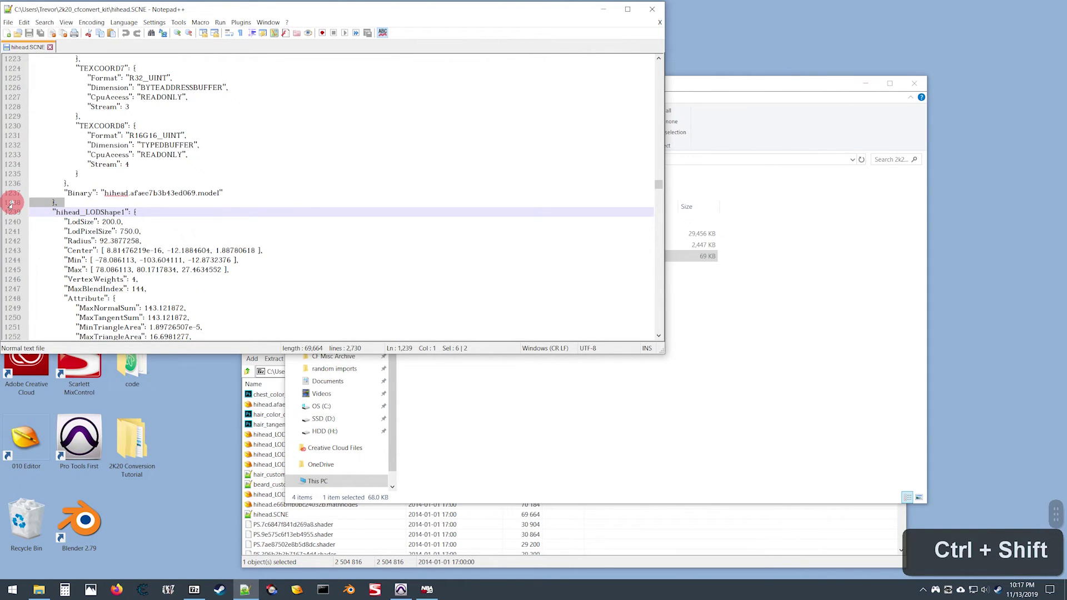
Delete the extra LOD shape blocks from line 1238 down to line 2709
{"action": "key", "text": "ctrl+shift+End"}
{"action": "key", "text": "ctrl+shift+End"}
{"action": "key", "text": "shift+Up"}
{"action": "key", "text": "shift+Up"}
{"action": "key", "text": "shift+Up"}
{"action": "key", "text": "shift+Up"}
{"action": "key", "text": "shift+Up"}
{"action": "key", "text": "shift+Up"}
{"action": "key", "text": "shift+Up"}
{"action": "key", "text": "shift+Up"}
{"action": "key", "text": "shift+Up"}
{"action": "key", "text": "shift+Up"}
{"action": "key", "text": "shift+Up"}
{"action": "key", "text": "shift+Up"}
{"action": "key", "text": "shift+Up"}
{"action": "key", "text": "shift+Up"}
{"action": "key", "text": "shift+Up"}
{"action": "key", "text": "shift+Up"}
{"action": "key", "text": "shift+Up"}
{"action": "key", "text": "shift+Up"}
{"action": "key", "text": "shift+Up"}
{"action": "key", "text": "shift+Up"}
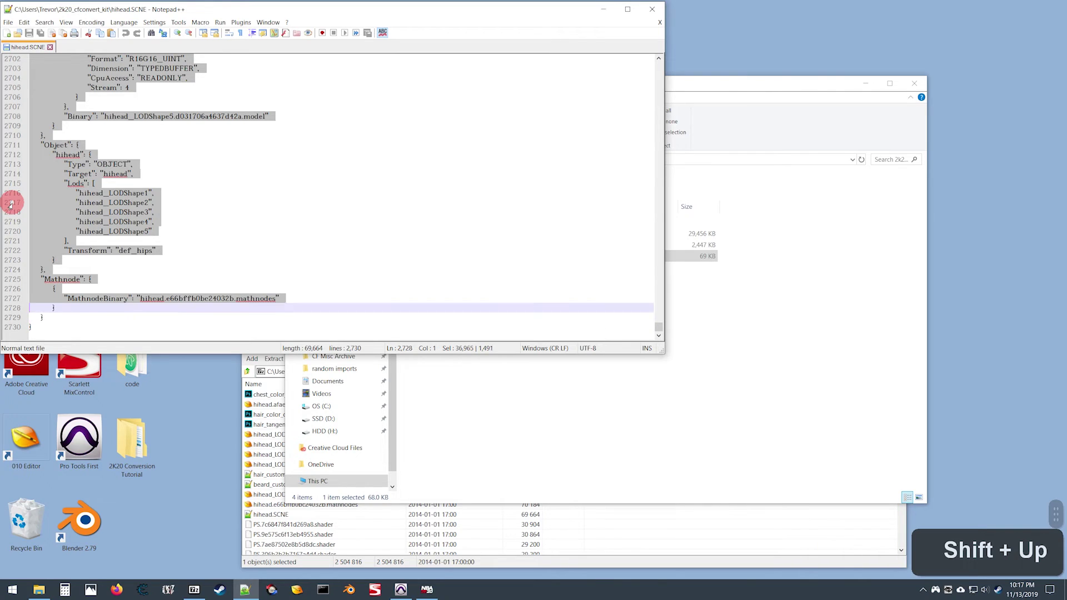
{"action": "key", "text": "shift+Up"}
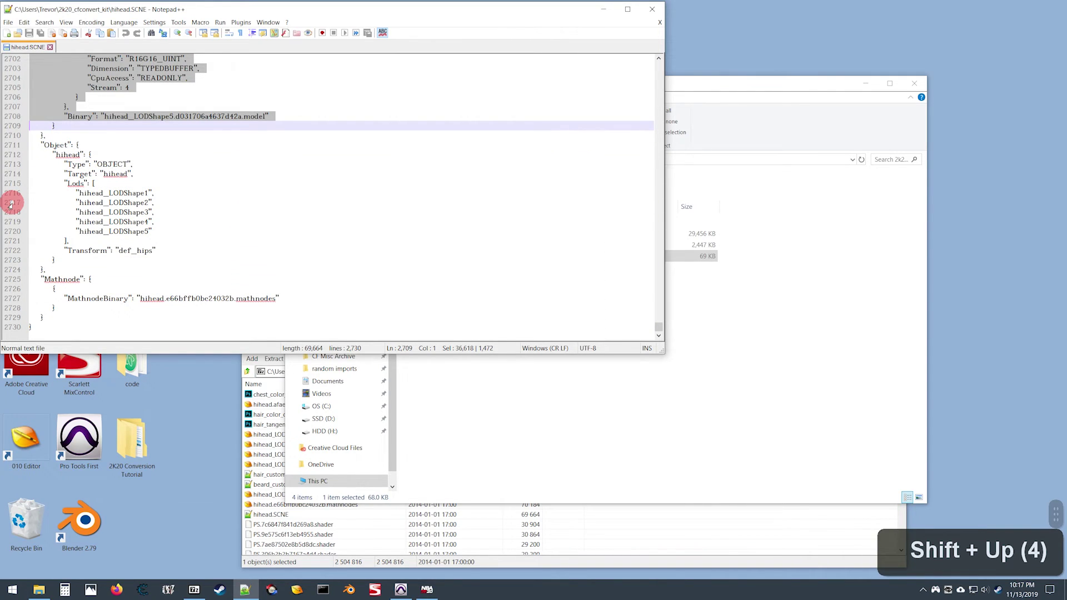
{"action": "key", "text": "BackSpace"}
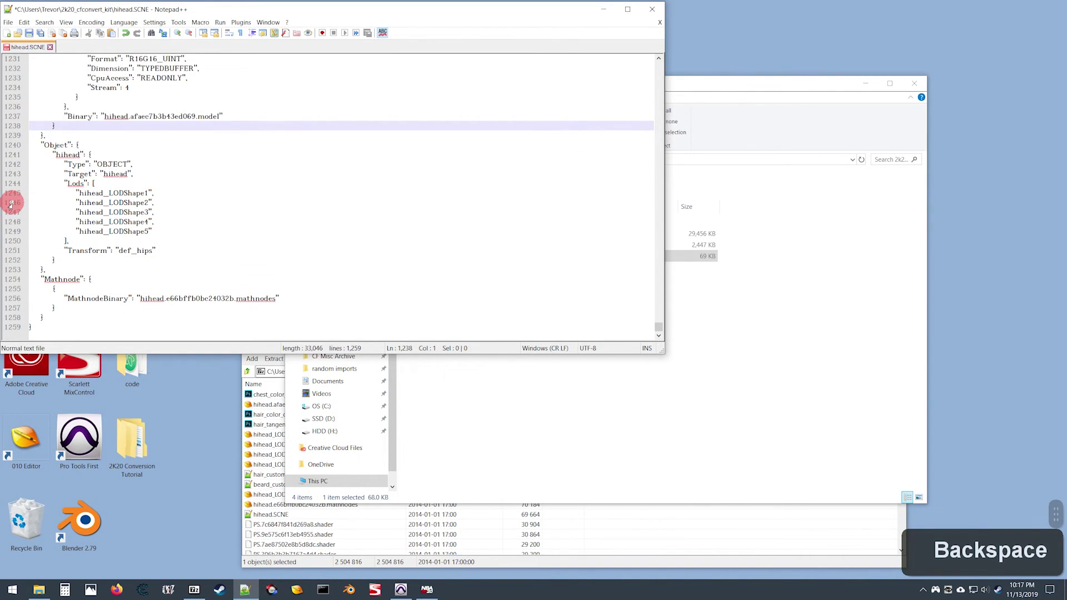
Strip the _LODShape1–5 suffixes so all five Lods entries read hihead, and save the file
{"action": "left_click", "coordinate": [103, 193]}
{"action": "key", "text": "ctrl"}
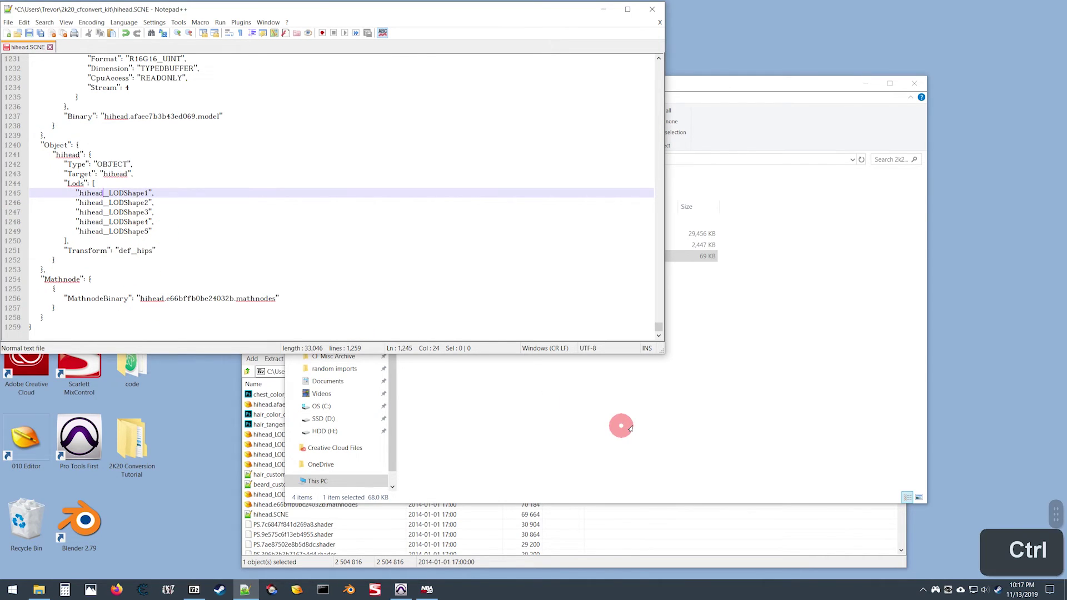
{"action": "key", "text": "ctrl+Delete"}
{"action": "key", "text": "Down"}
{"action": "key", "text": "ctrl+Delete"}
{"action": "key", "text": "Down"}
{"action": "key", "text": "ctrl+Delete"}
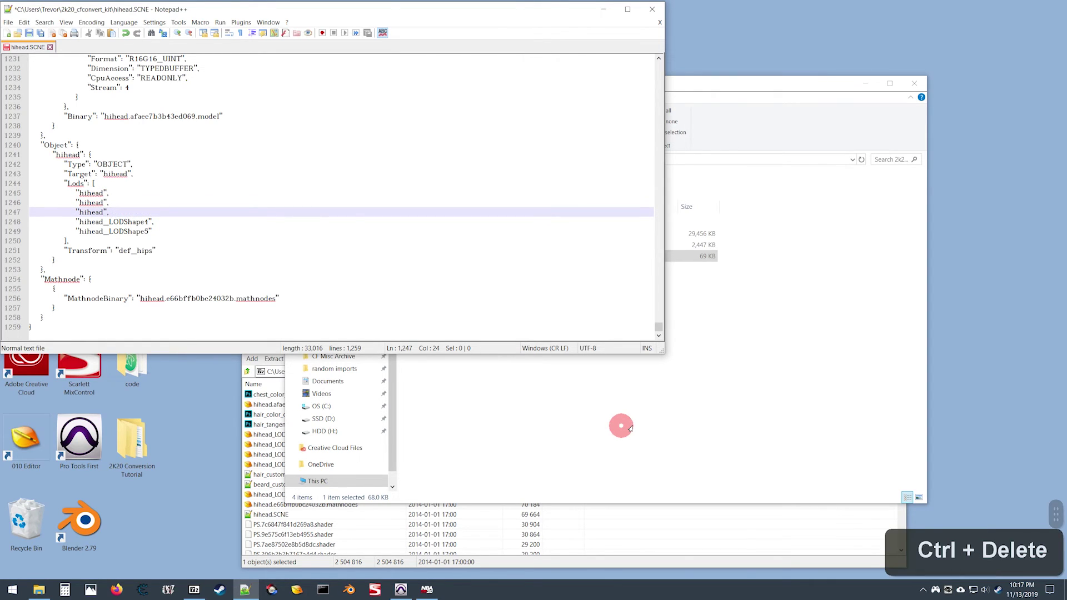
{"action": "key", "text": "Down"}
{"action": "key", "text": "ctrl+Delete"}
{"action": "key", "text": "Down"}
{"action": "key", "text": "ctrl+Delete"}
{"action": "key", "text": "ctrl"}
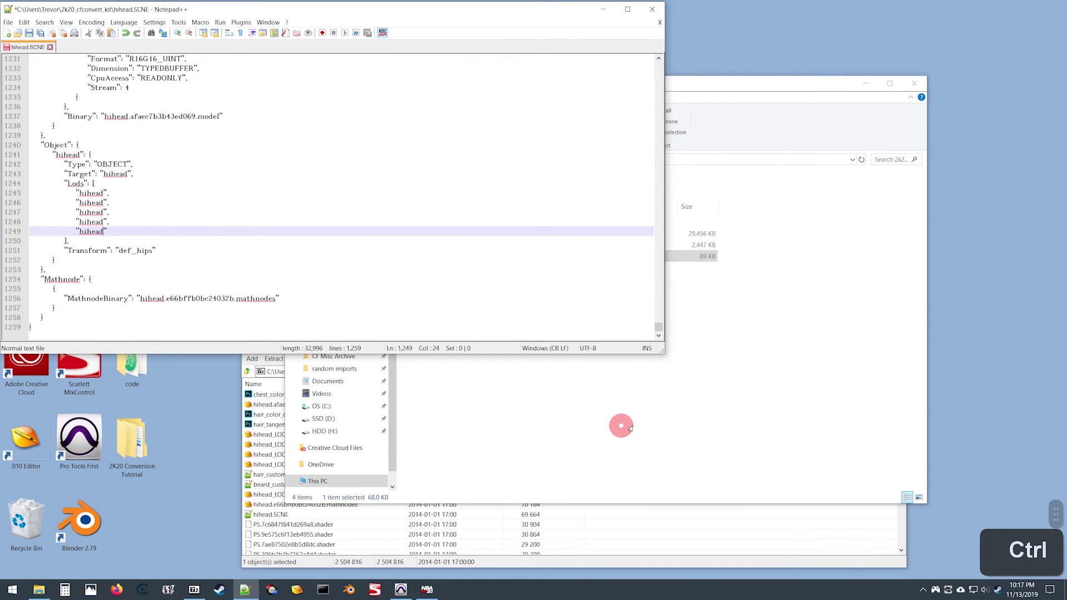
{"action": "key", "text": "ctrl+s"}
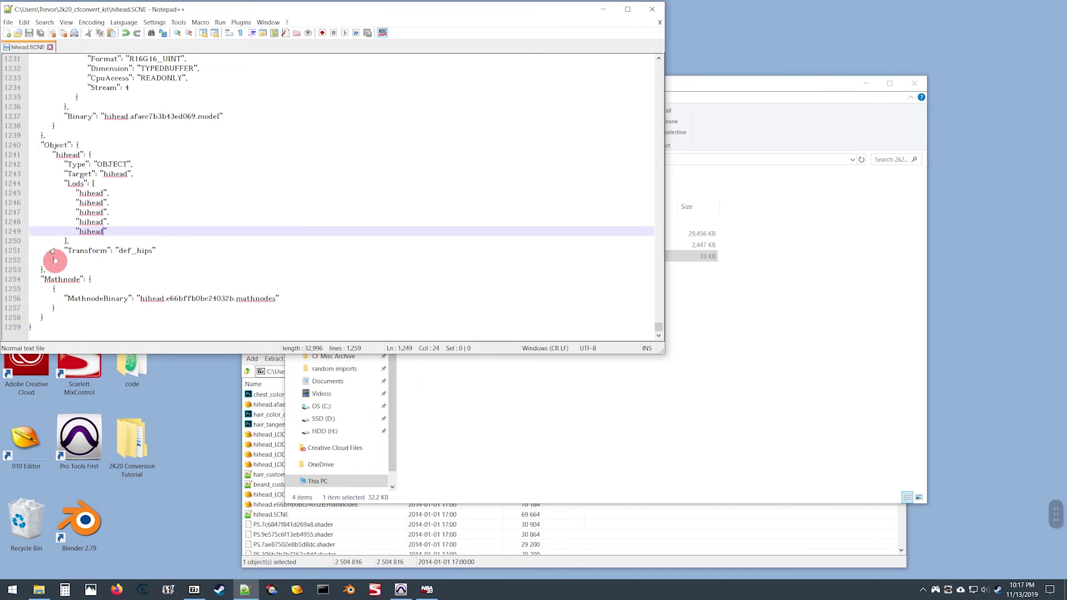
{"action": "scroll", "coordinate": [119, 263], "scroll_direction": "up", "scroll_amount": 4}
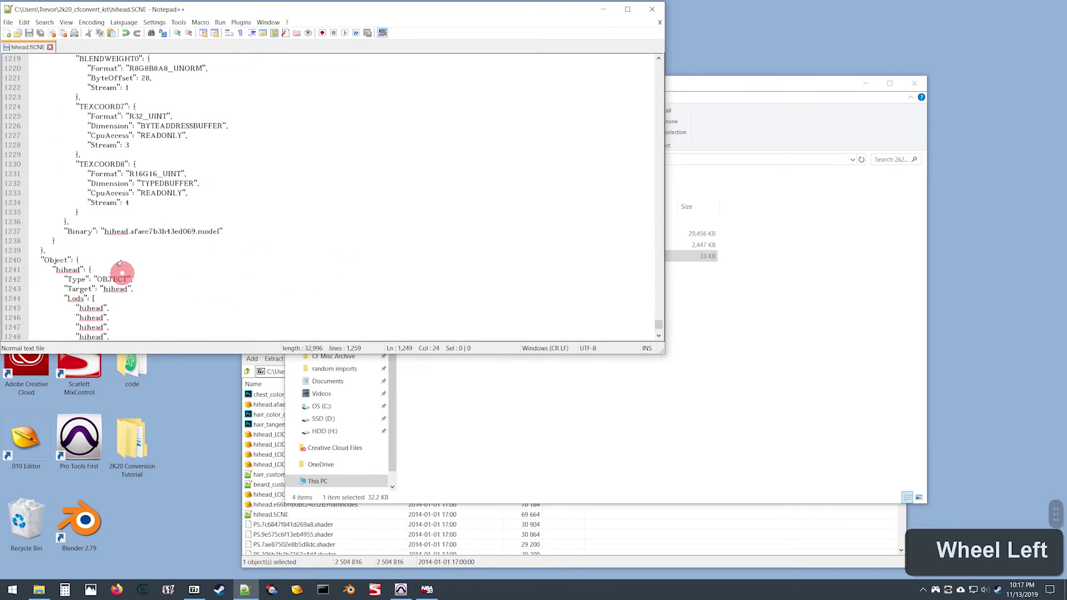
{"action": "scroll", "coordinate": [119, 263], "scroll_direction": "up", "scroll_amount": 20}
{"action": "scroll", "coordinate": [284, 220], "scroll_direction": "up", "scroll_amount": 10}
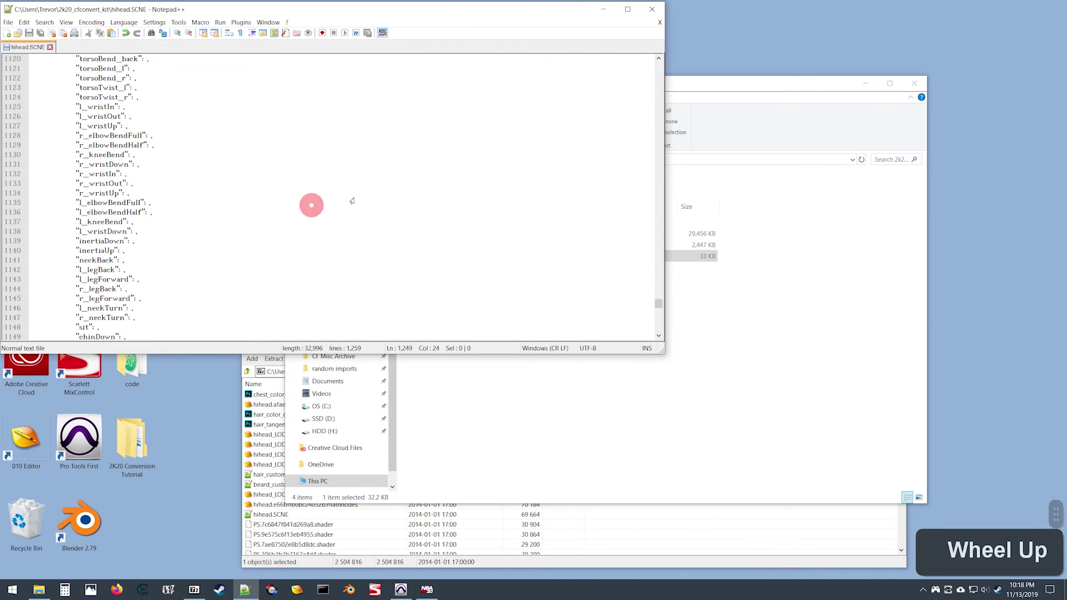
{"action": "scroll", "coordinate": [187, 252], "scroll_direction": "down", "scroll_amount": 2}
{"action": "scroll", "coordinate": [186, 252], "scroll_direction": "down", "scroll_amount": 19}
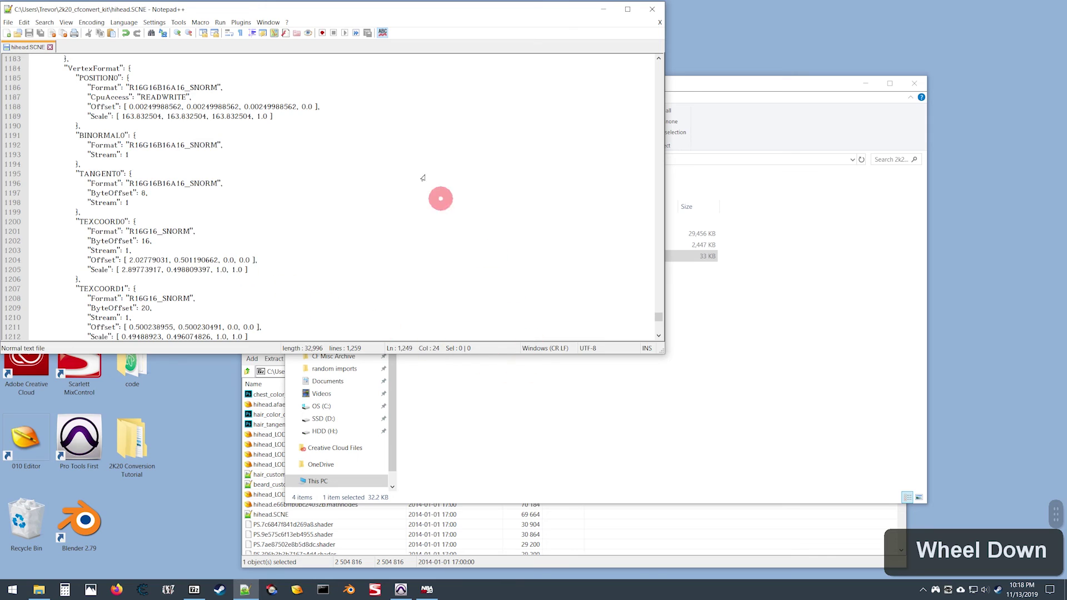
{"action": "scroll", "coordinate": [269, 222], "scroll_direction": "down", "scroll_amount": 13}
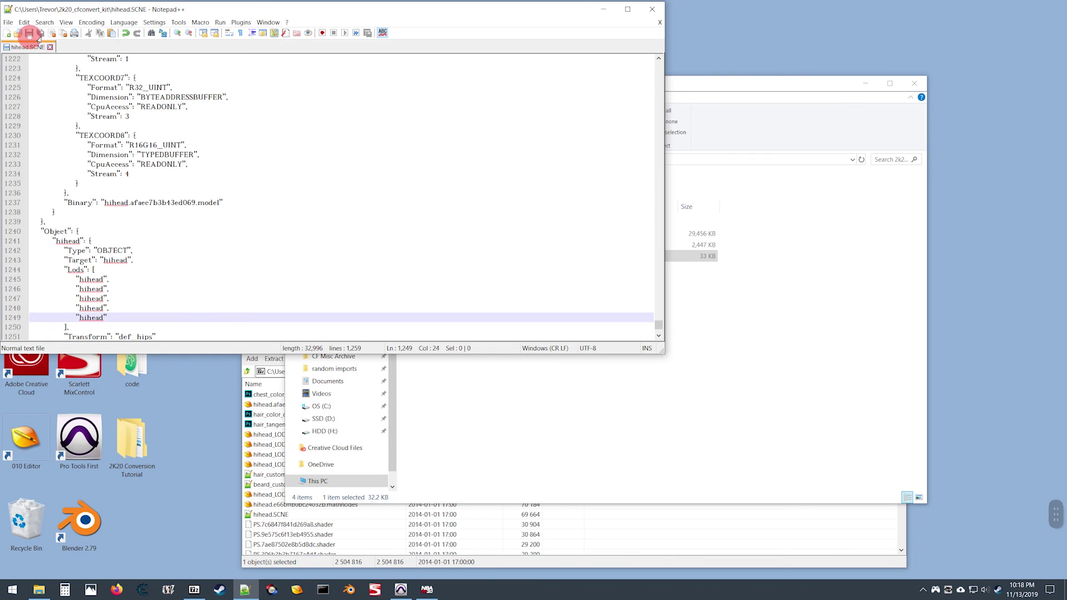
{"action": "key", "text": "alt+shift"}
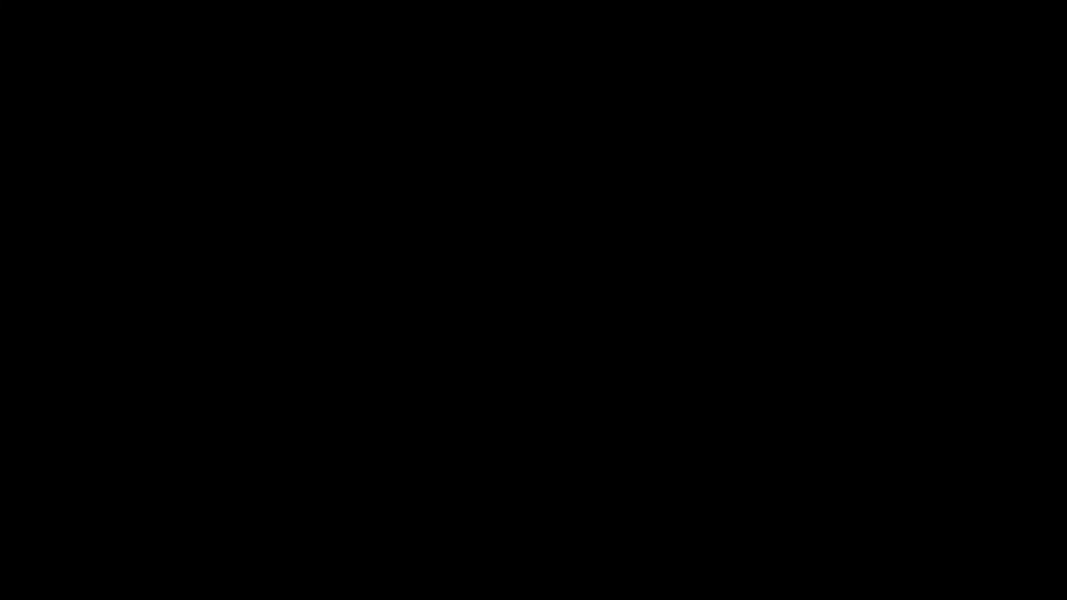